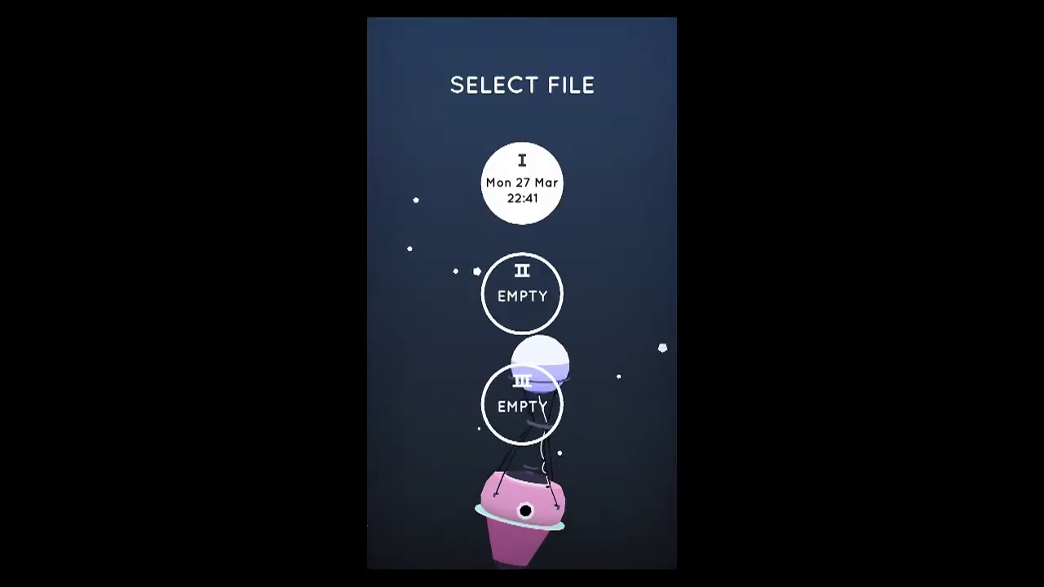
key("Return")
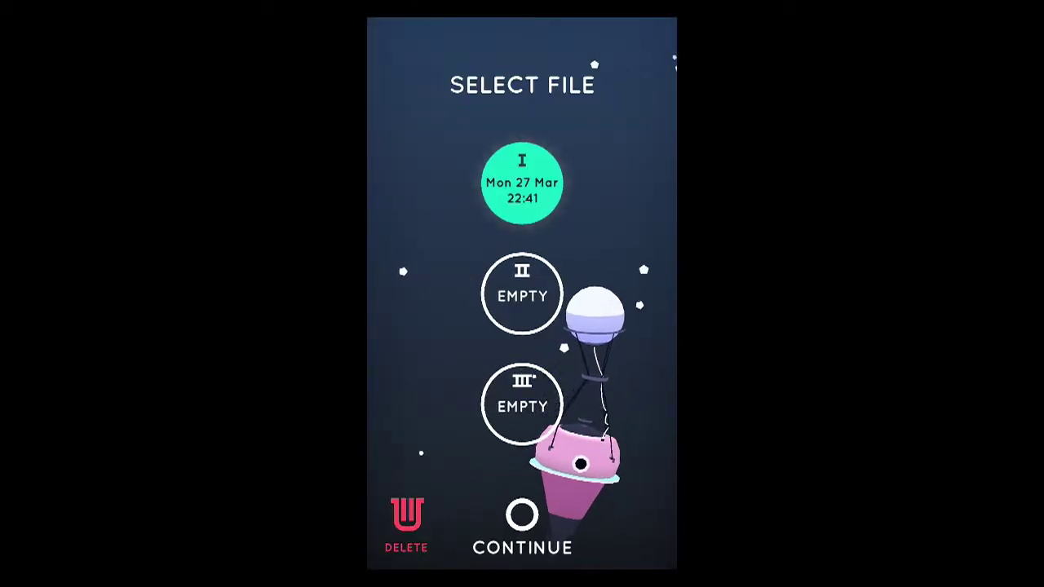